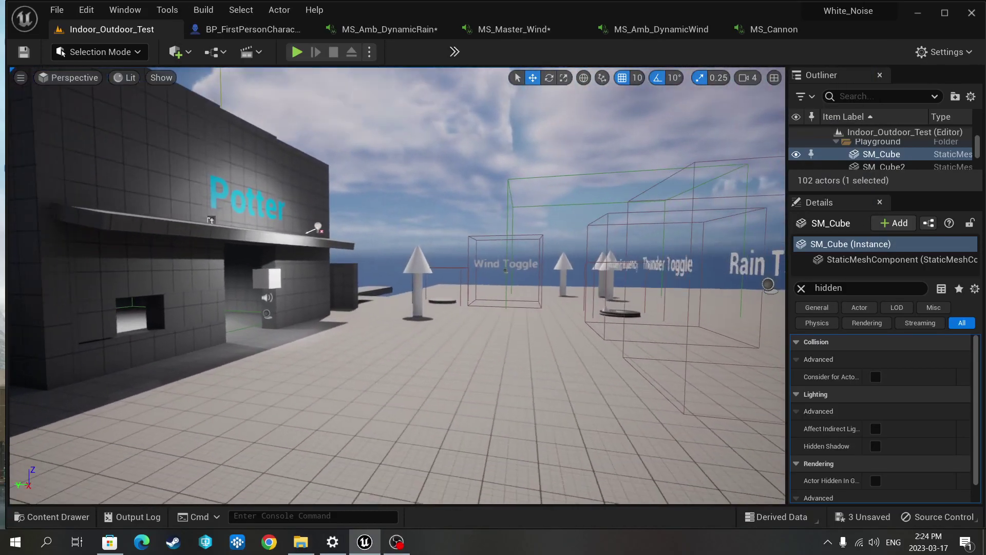
Step: Survey the outdoor test level from the Potter building across the wind, thunder and rain controls to the Church
key("w")
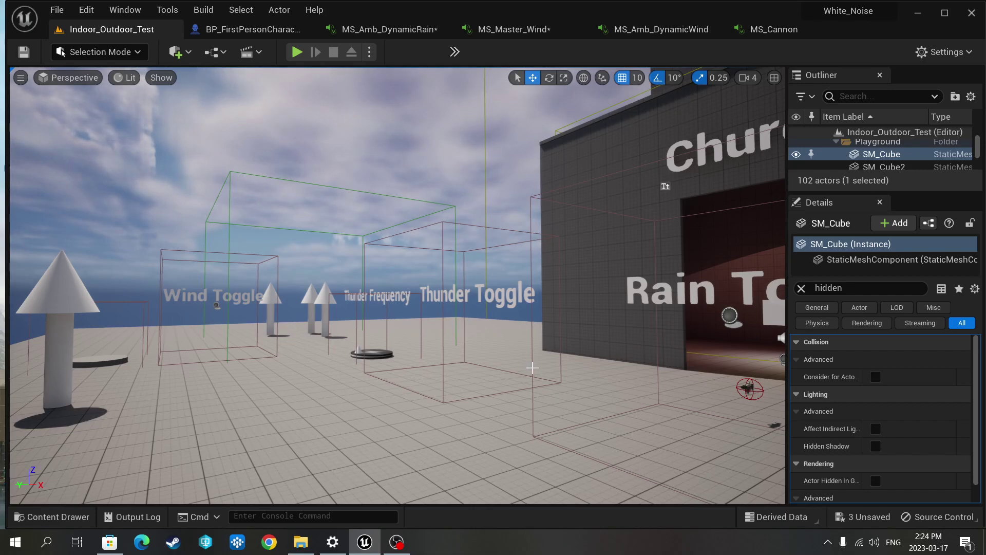
right_click_drag(327, 423, 535, 421)
key("a")
key("w")
left_click_drag(420, 344, 326, 423)
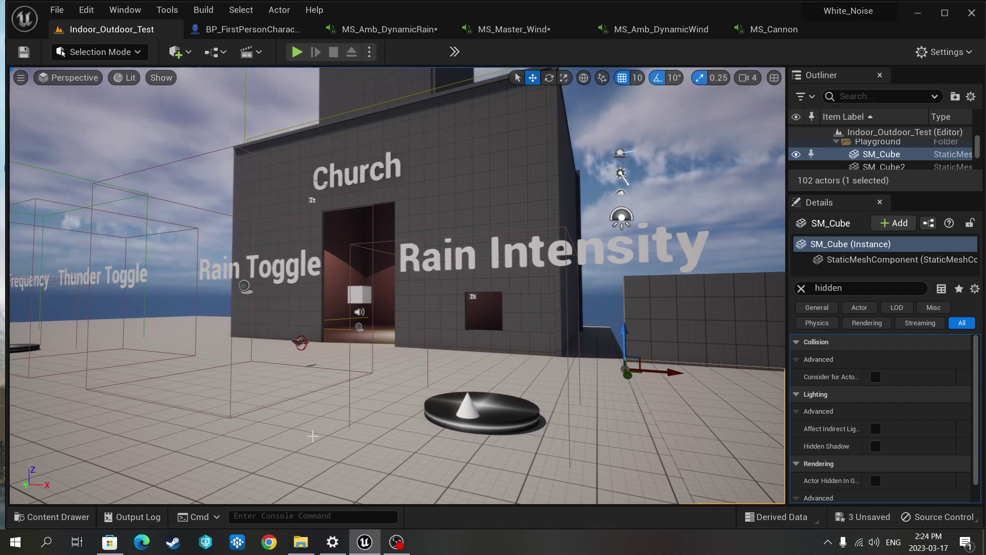
mouse_move(312, 436)
right_mouse_down()
mouse_move(308, 458)
mouse_move(315, 448)
mouse_move(334, 458)
mouse_move(299, 446)
mouse_move(313, 436)
right_mouse_up()
key("s")
key("d")
key("w")
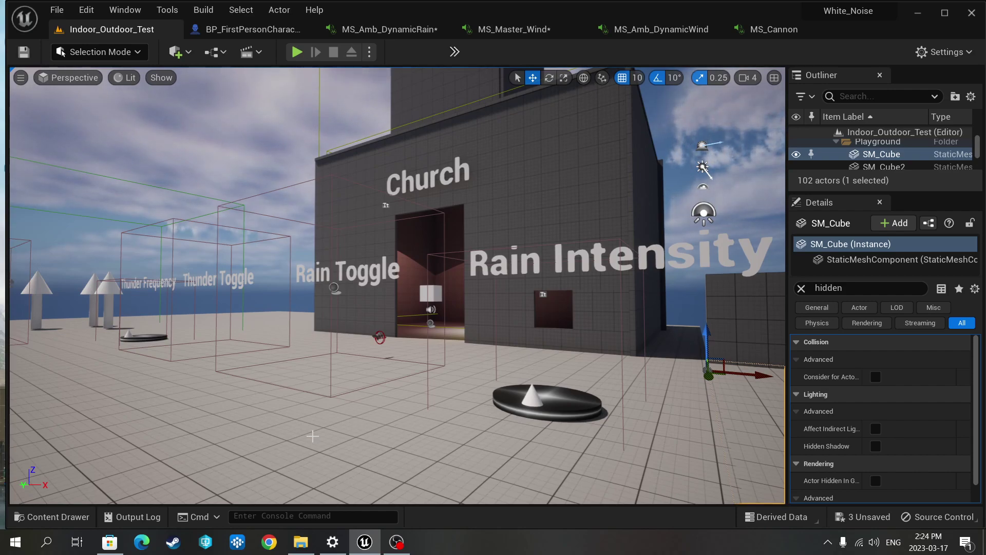
right_click_drag(382, 327, 409, 327)
key("w")
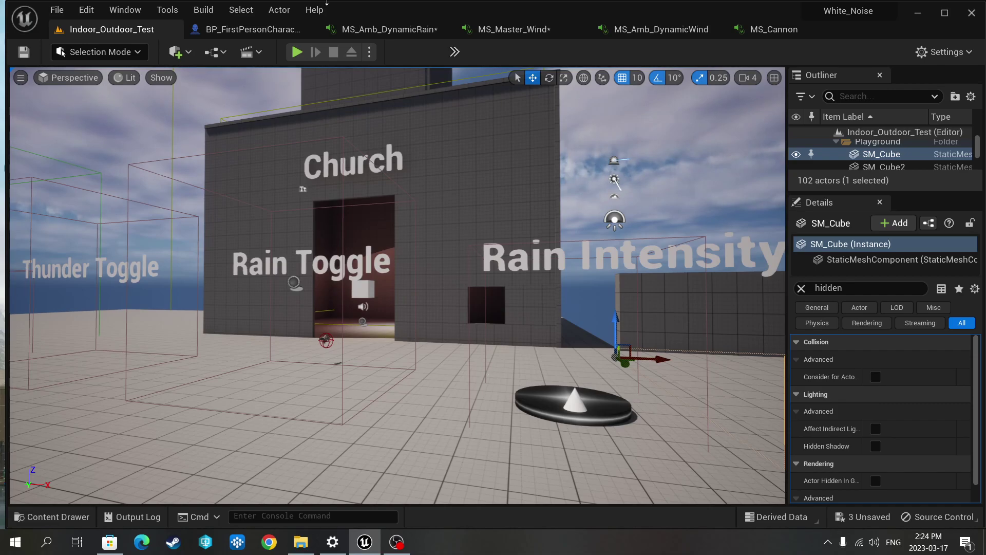
Step: Start playing the level in the editor and walk to the ShoreLine sign at the water's edge
left_click(297, 52)
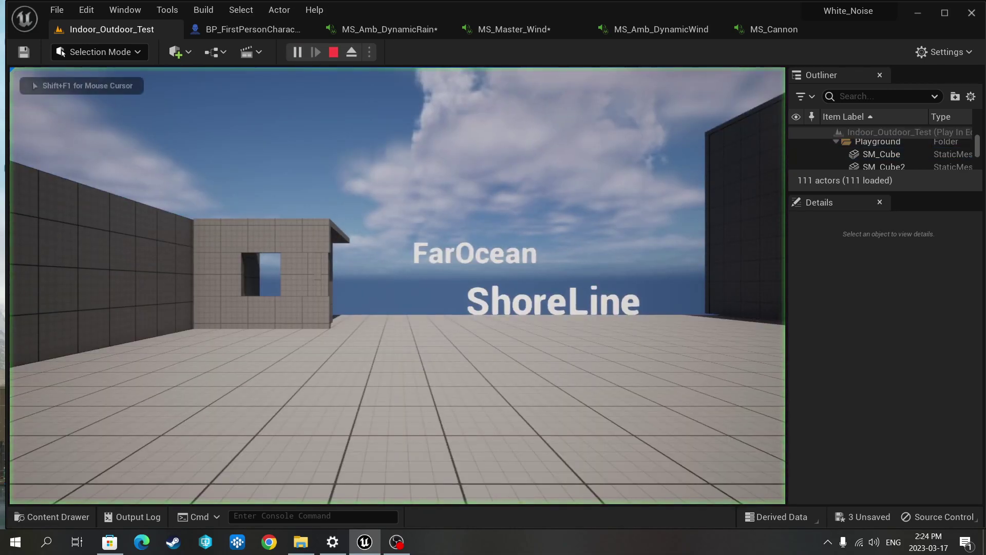
mouse_move(398, 285)
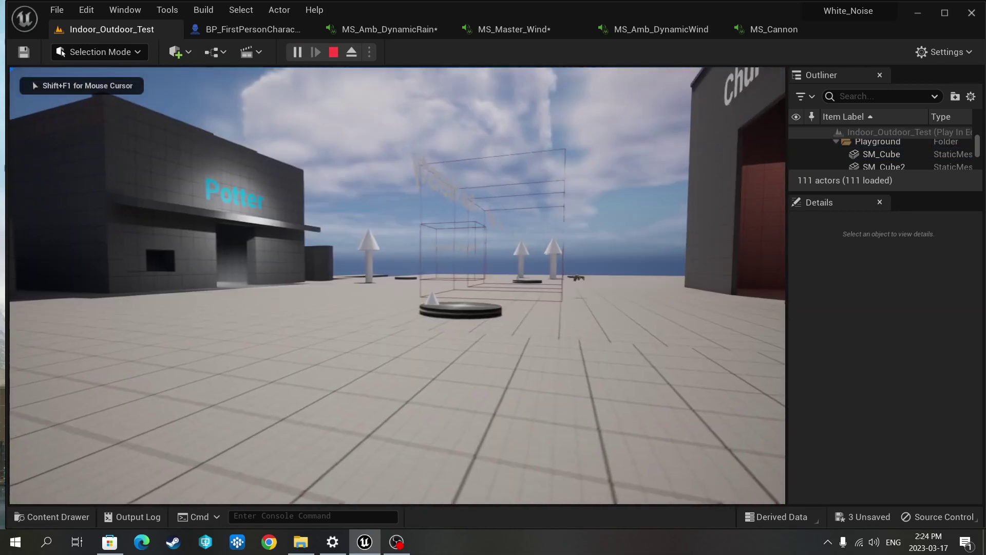
key("w")
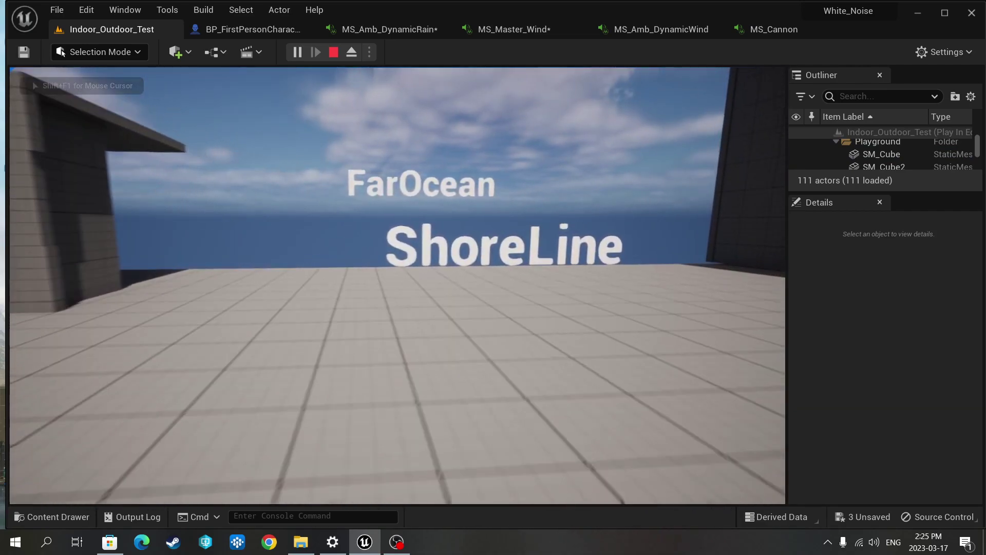
key("w")
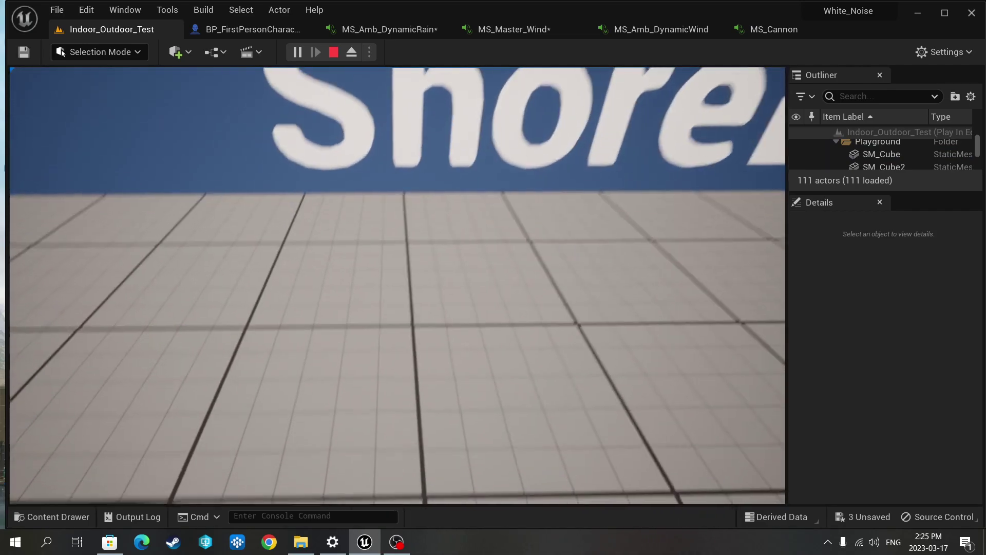
key("w")
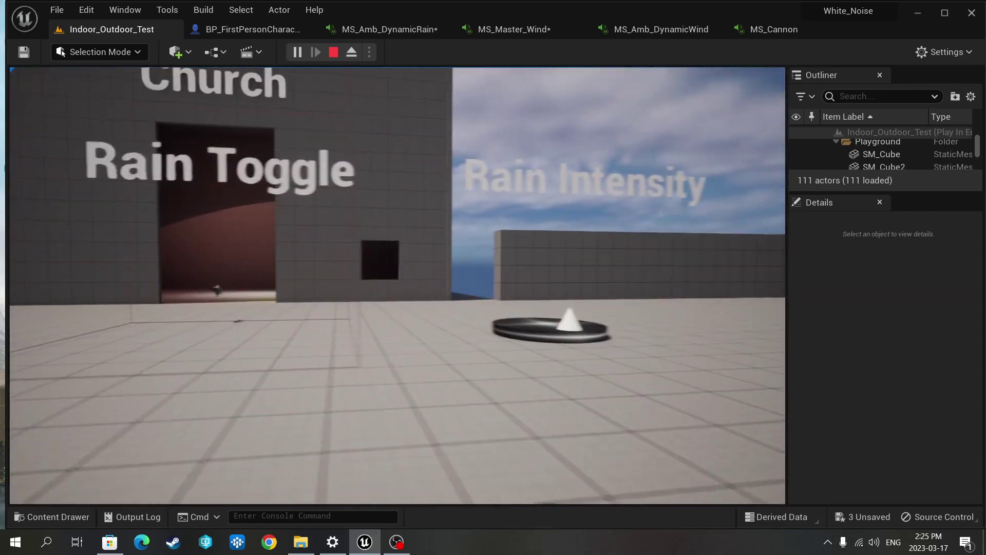
Step: Walk up to the Rain Intensity dial and test it, backing away and approaching it again
key("w")
key("d")
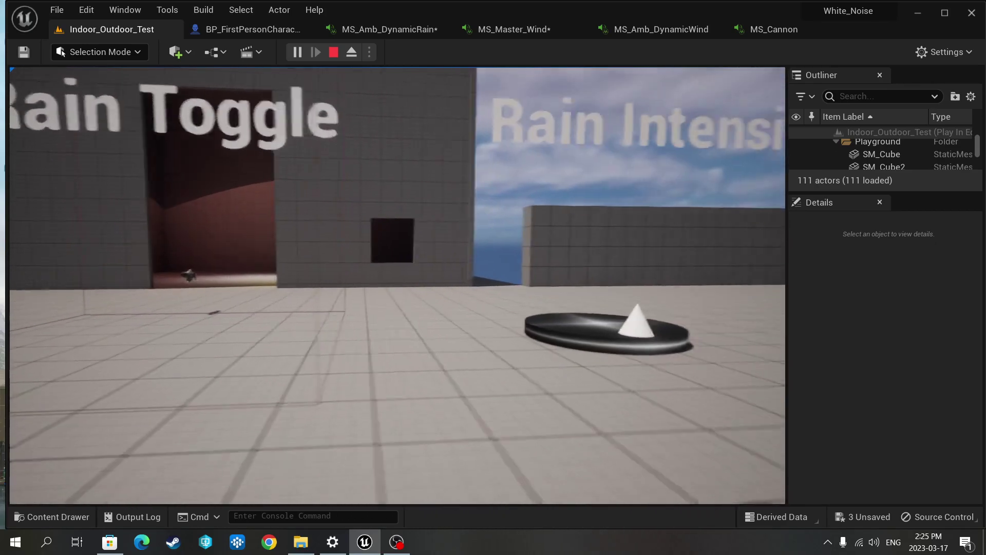
key("w")
key("s")
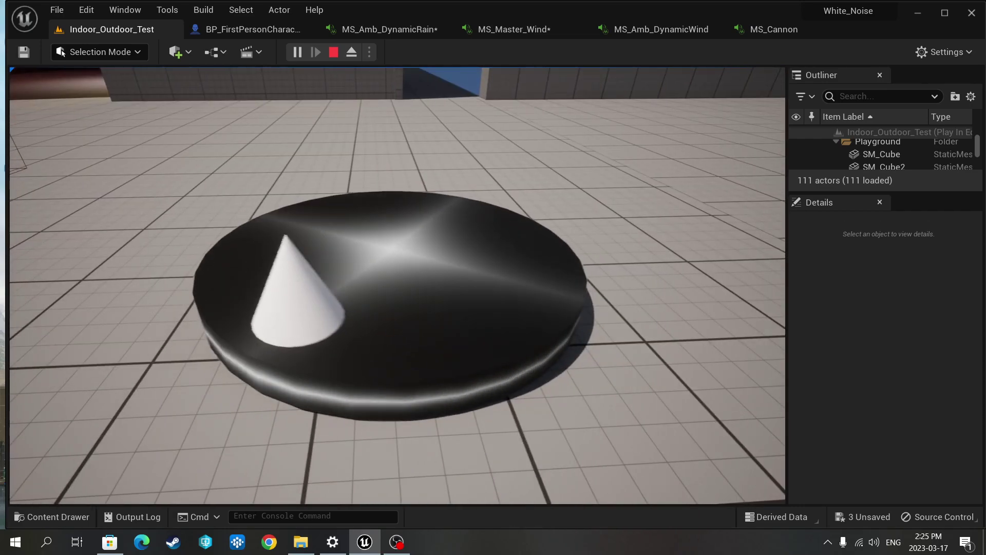
key("d")
key("w")
key("s")
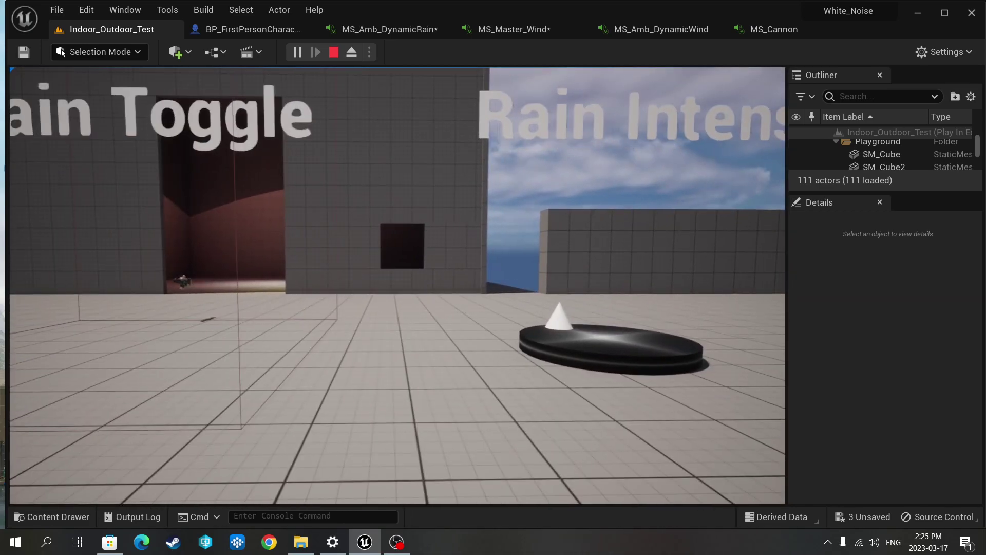
key("w")
key("w")
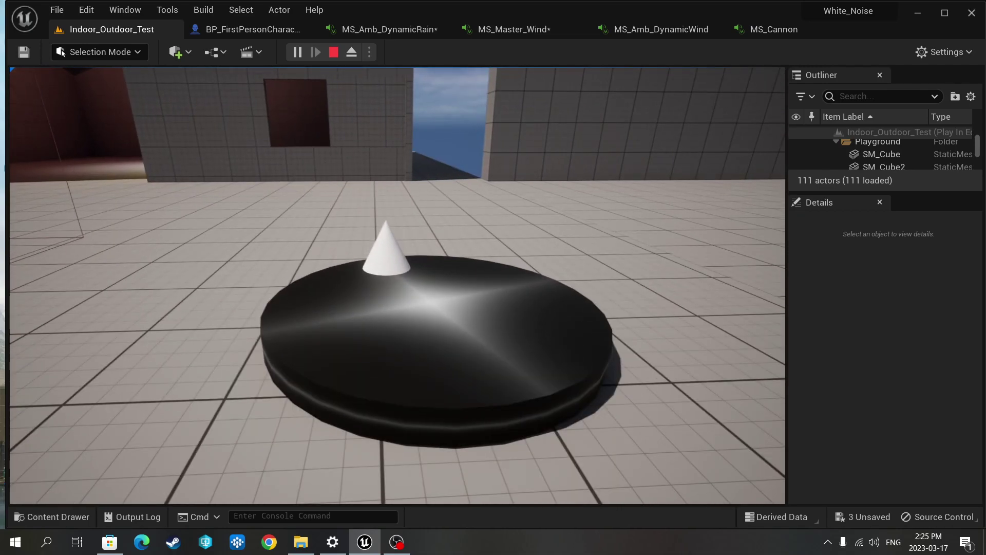
key("w")
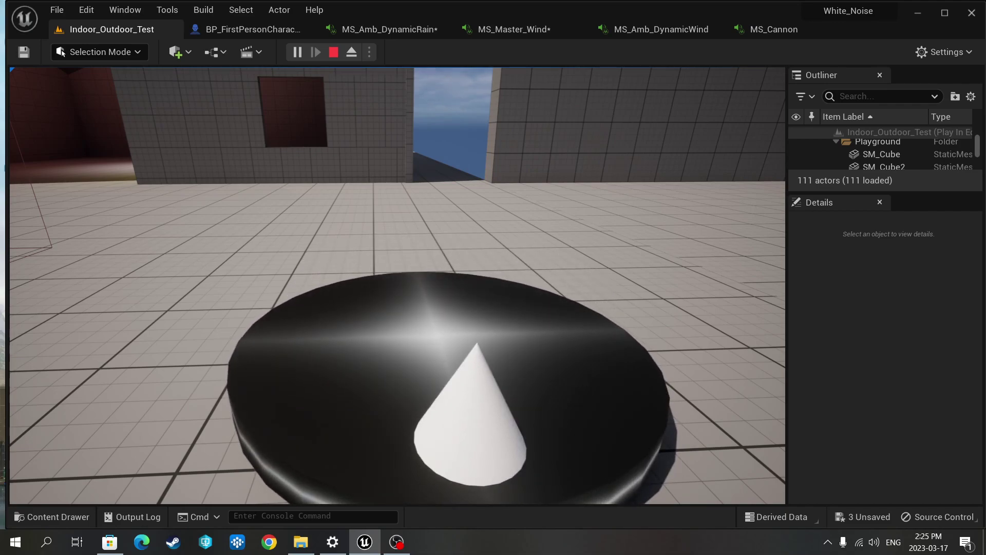
Step: Walk from the Rain Intensity dial past the Rain Toggle to the Thunder Toggle in front of the Church
key("w")
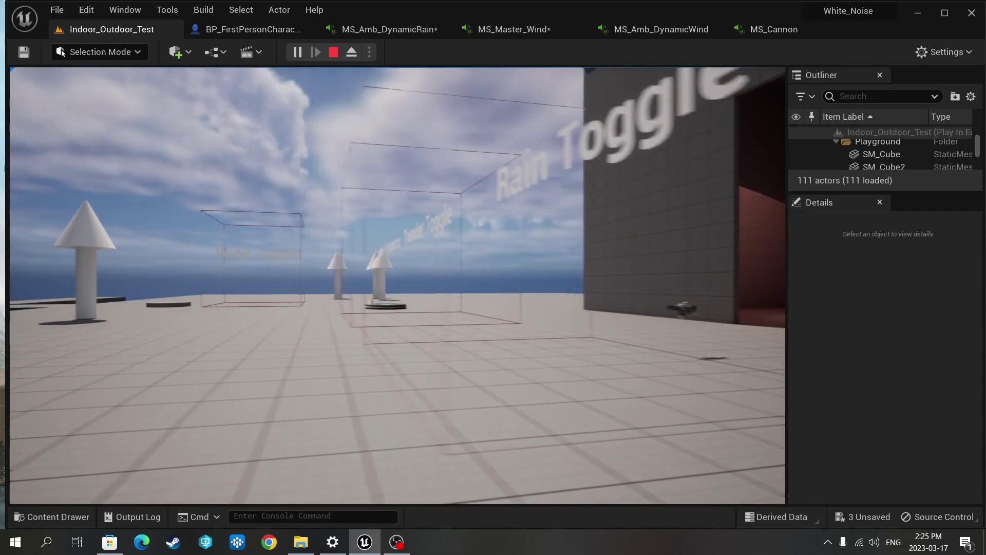
key("w")
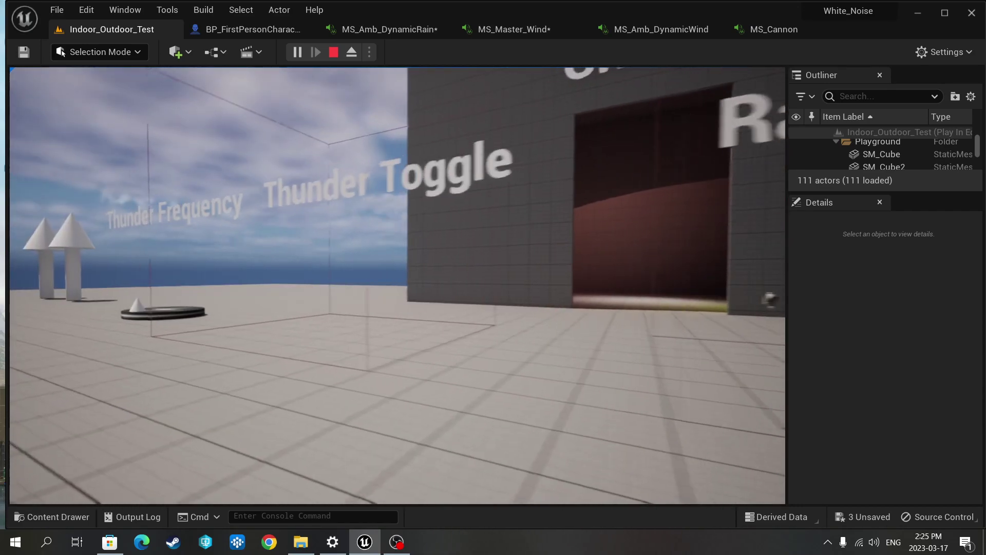
key("w")
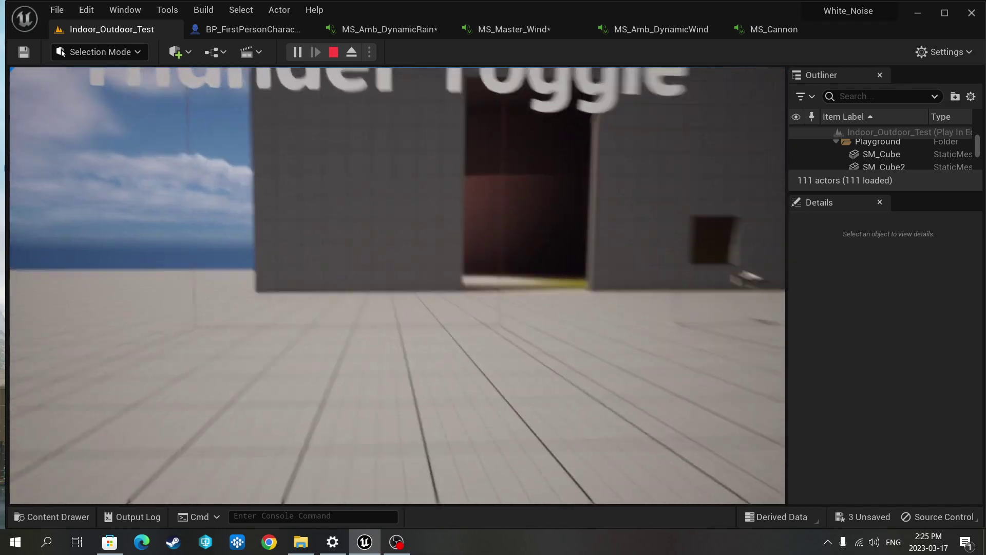
key("w")
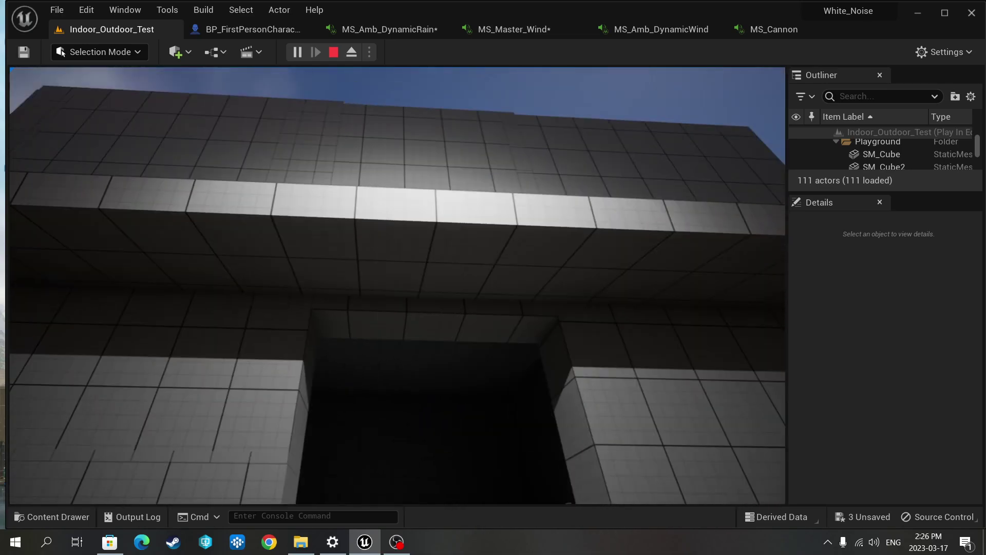
Step: Enter the Potter building toward the Kiln and walk back to the doorway facing the Church
key("w")
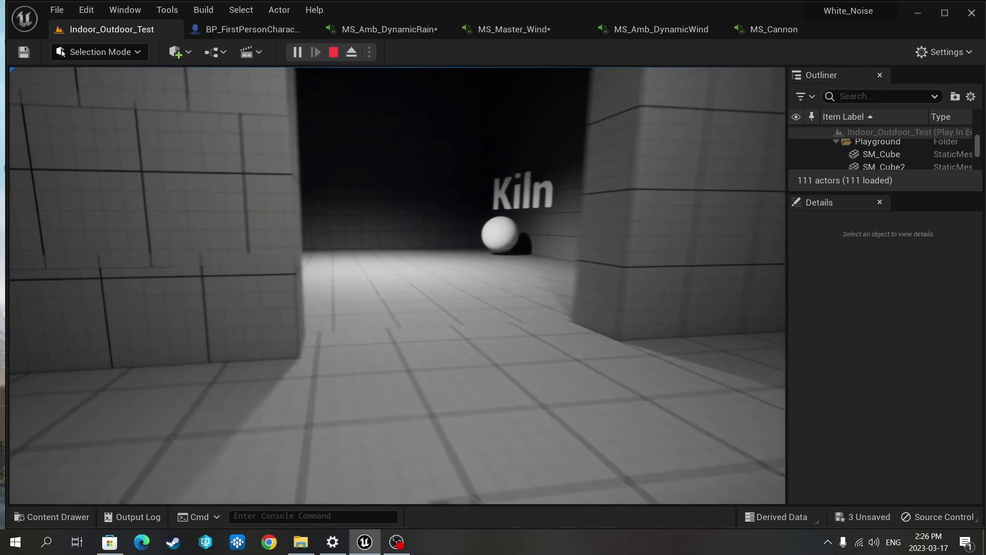
key("w")
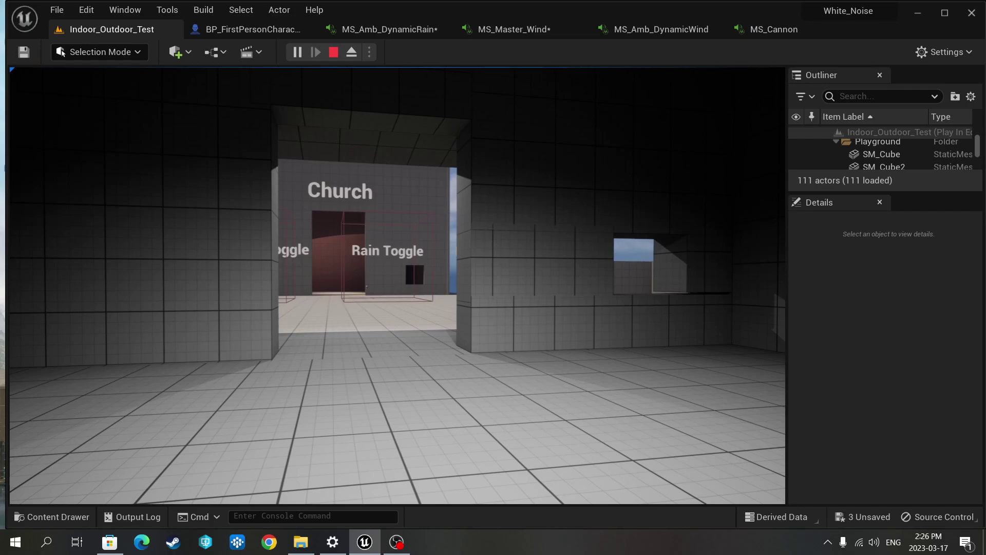
key("w")
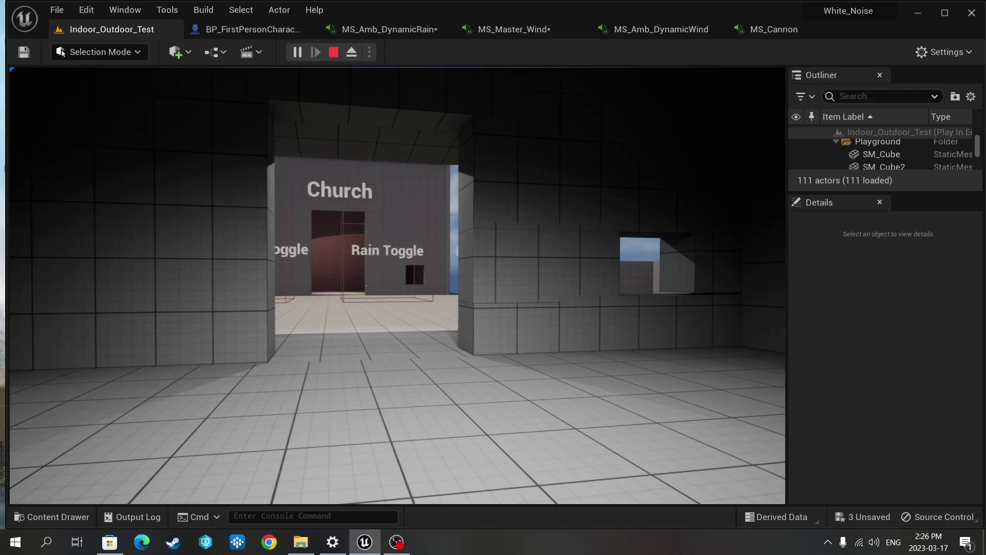
key("a")
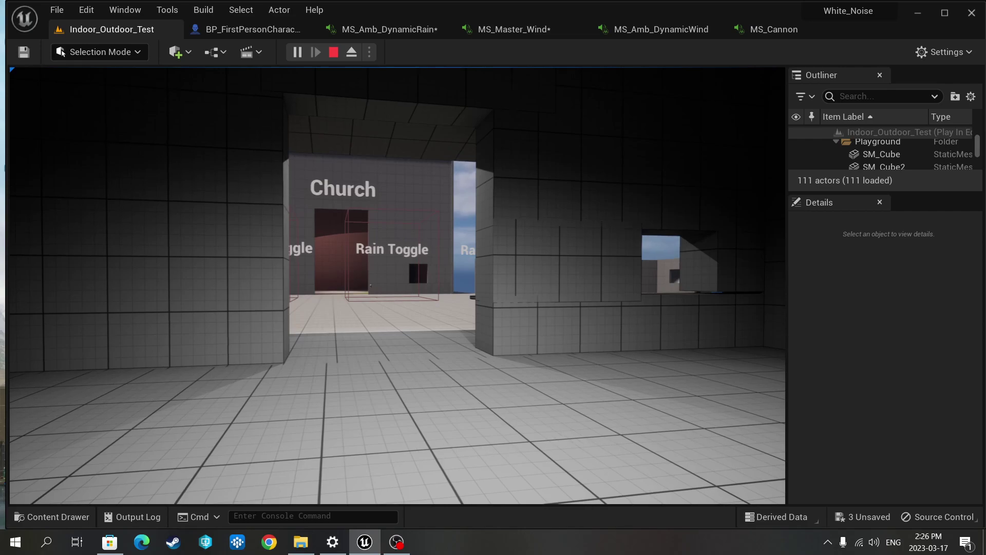
key("w")
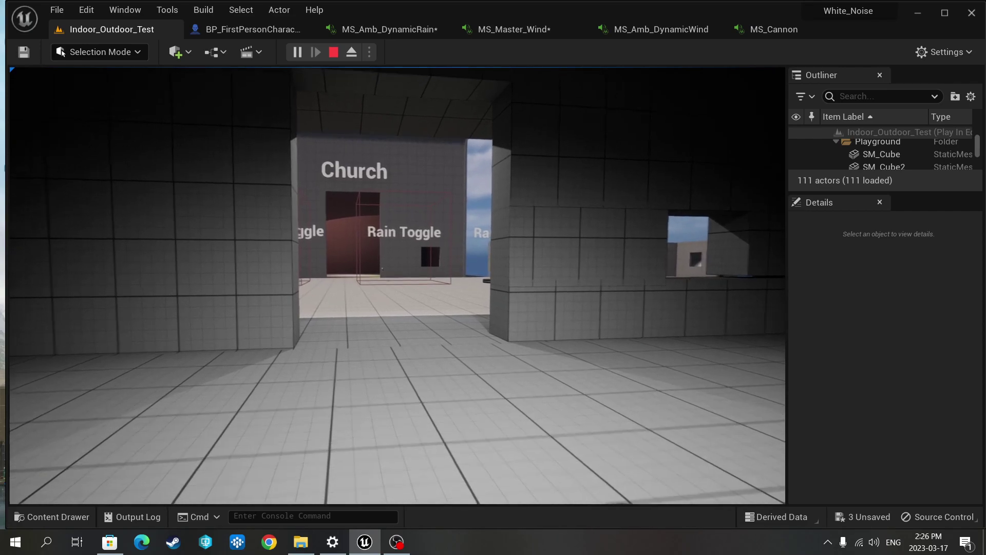
key("w")
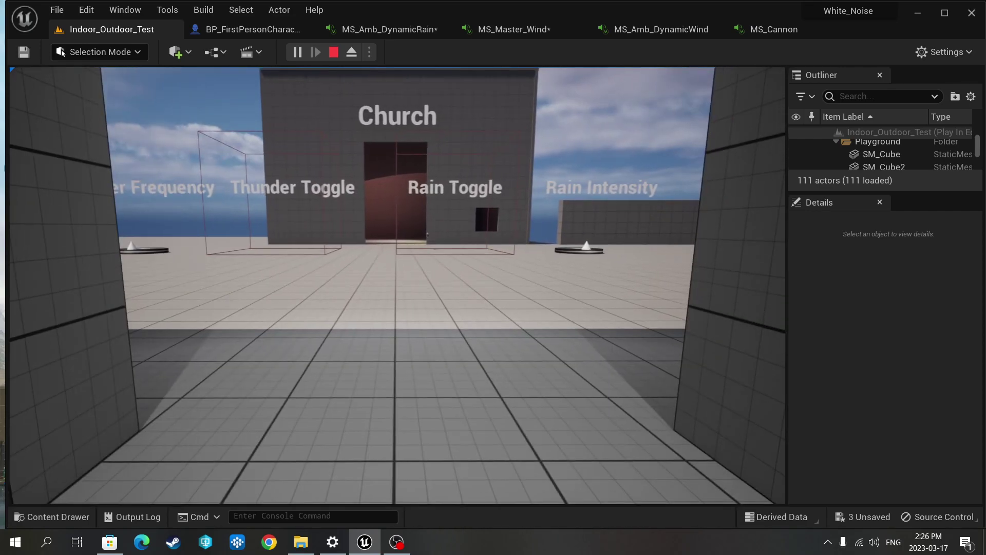
Step: Move back and forth inside the Potter building's doorway to test the transition between indoors and outdoors
key("s")
key("w")
key("w")
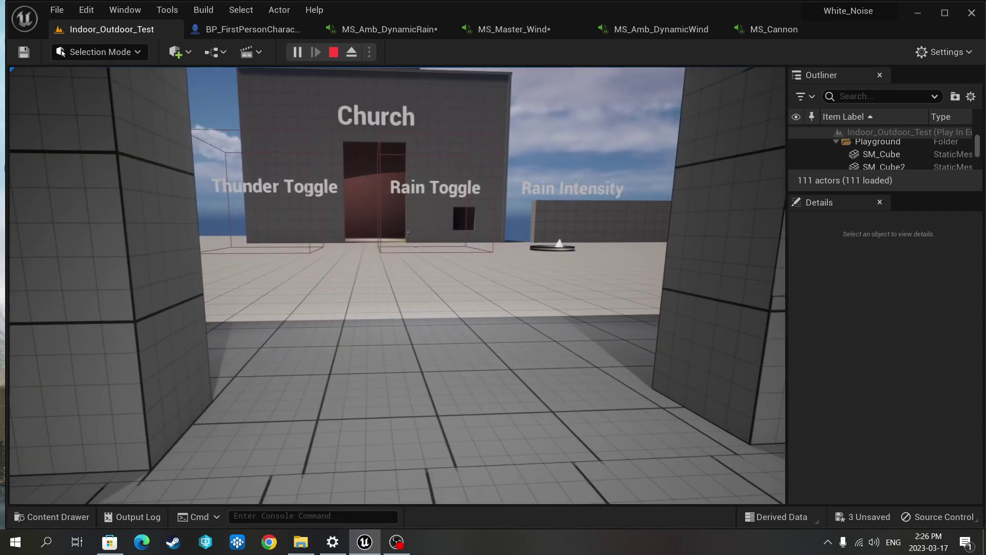
key("w")
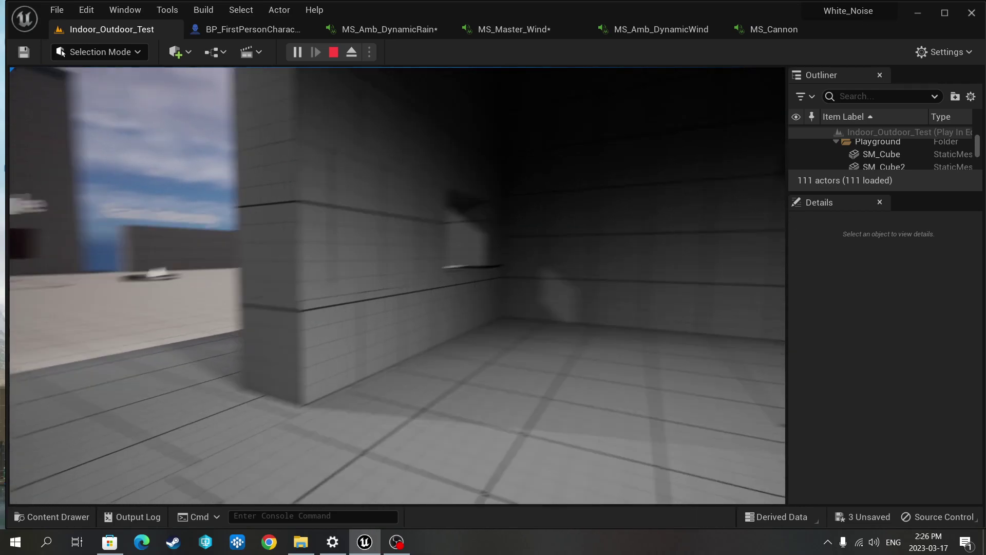
key("w")
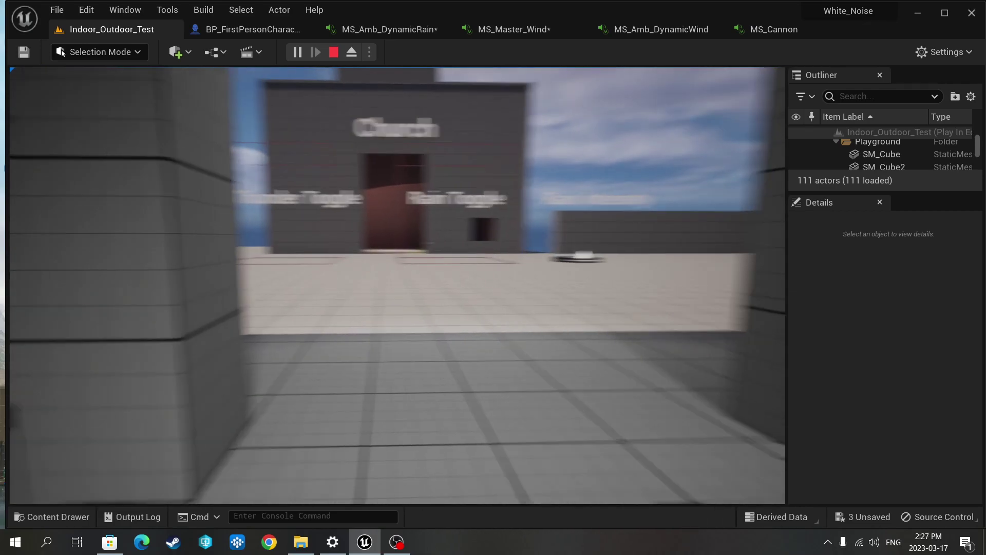
key("d")
key("w")
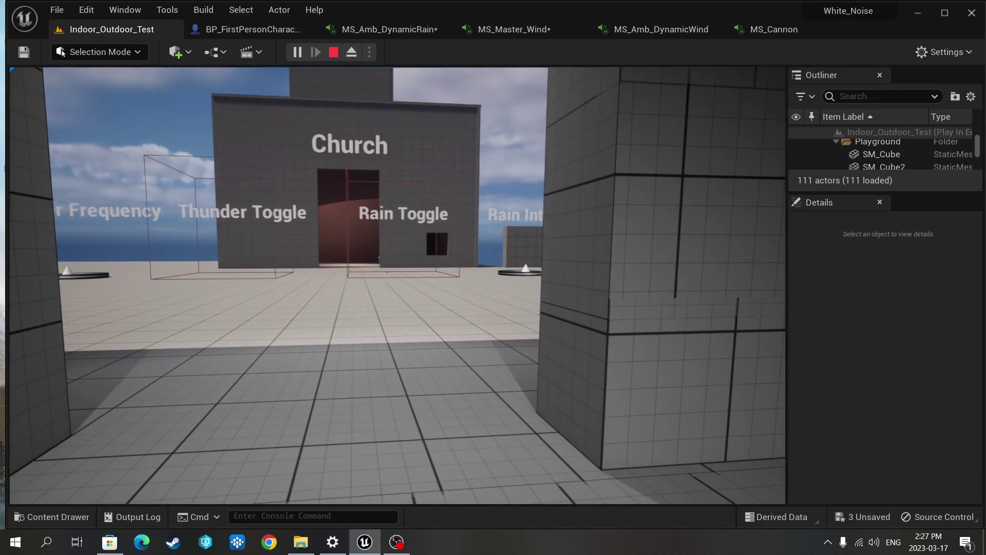
key("w")
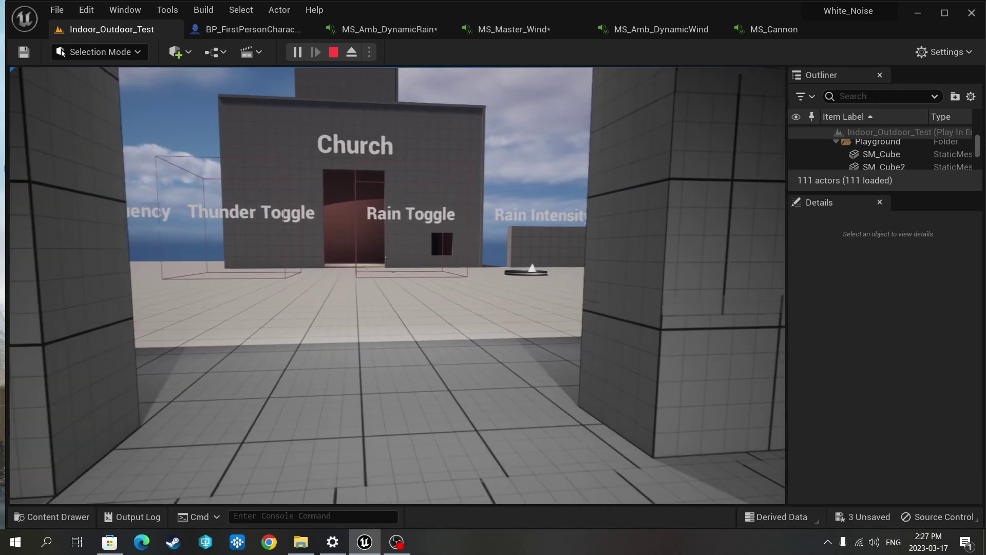
Step: Walk out to the Rain Toggle box, step back out of it and return to the Potter building's entrance
key("w")
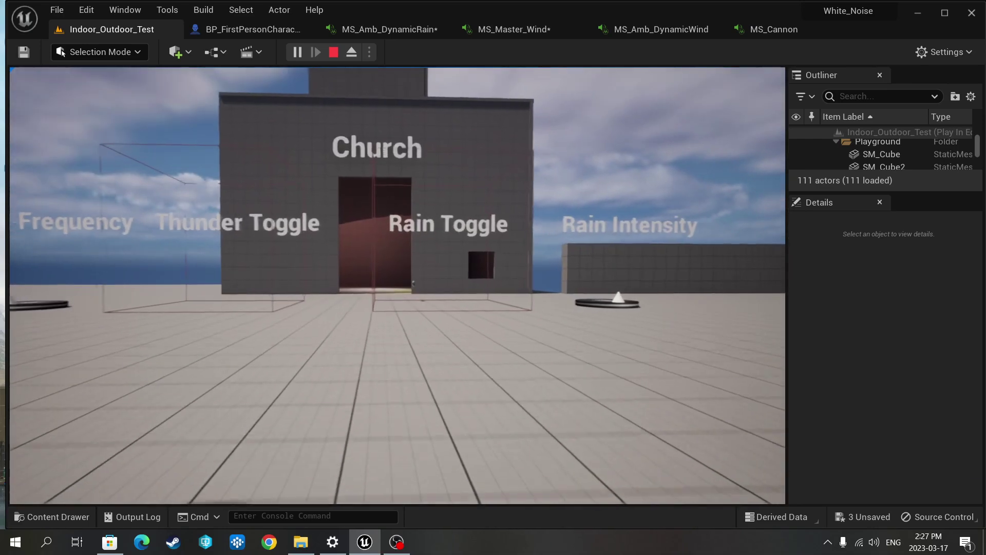
key("w")
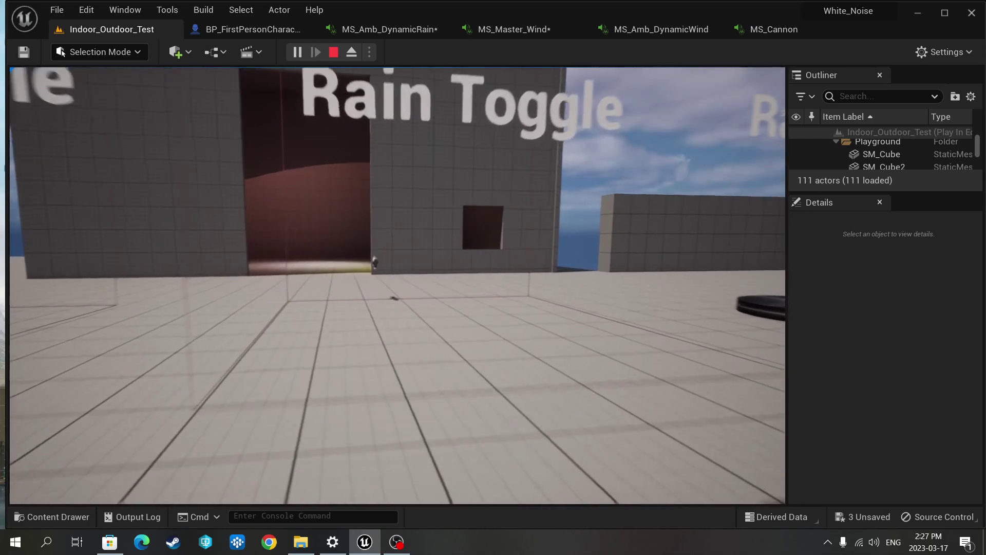
key("s")
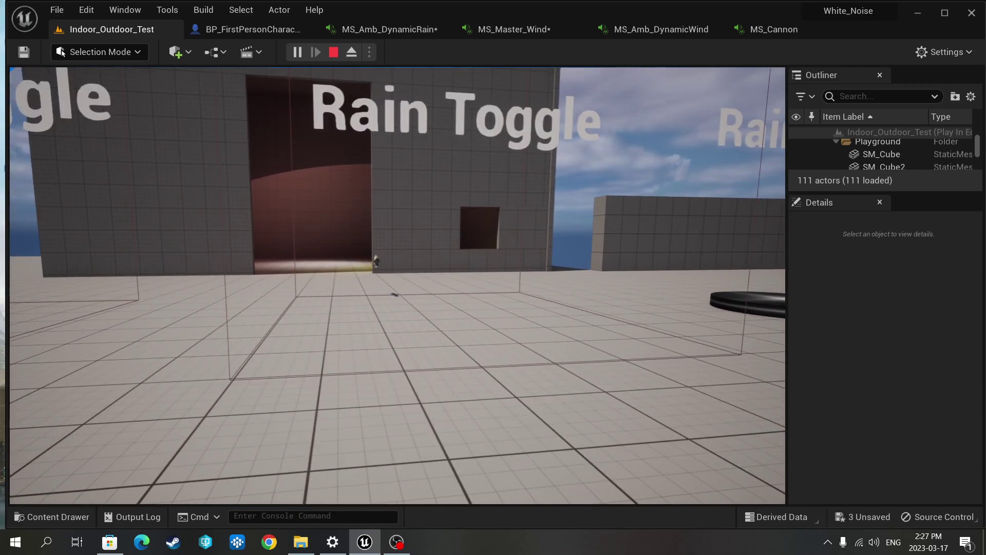
key("s")
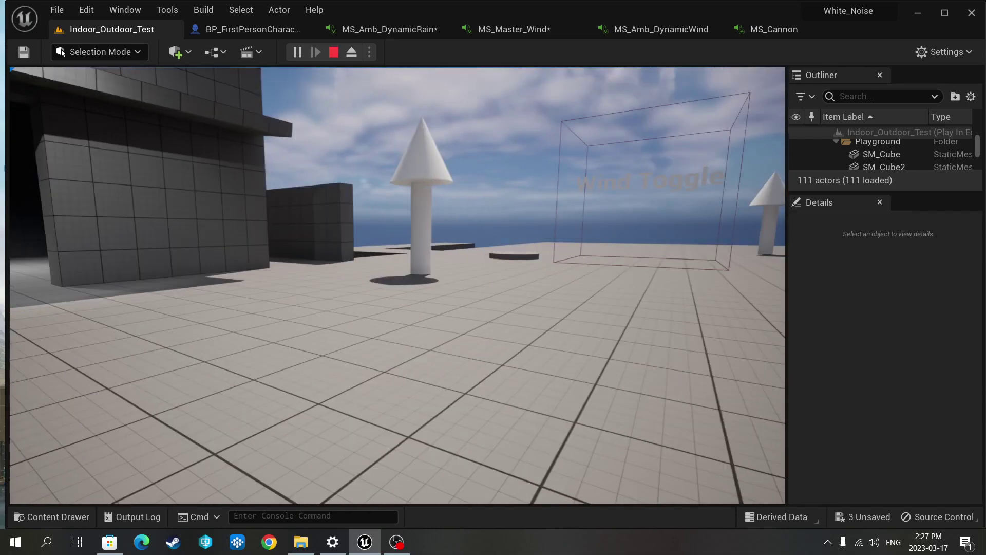
mouse_move(398, 285)
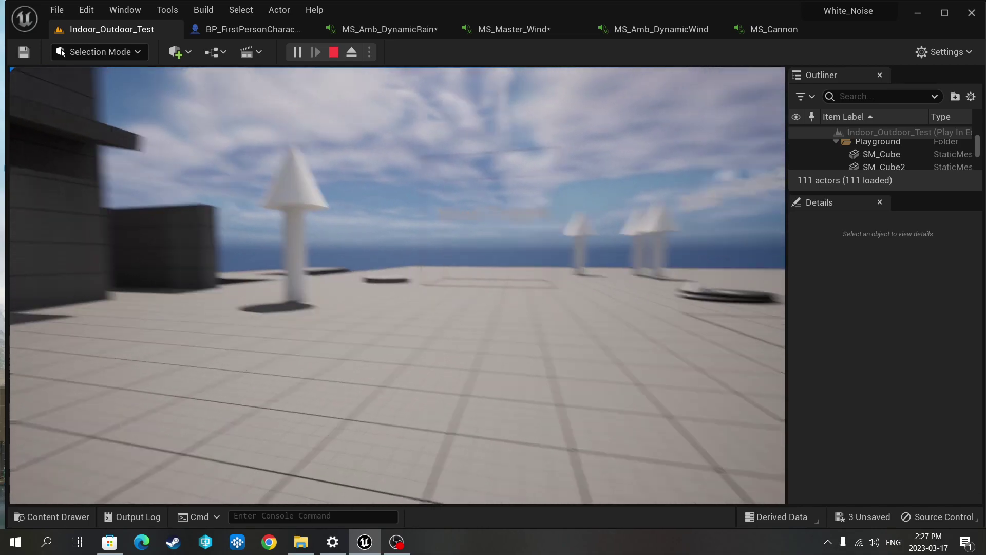
key("w")
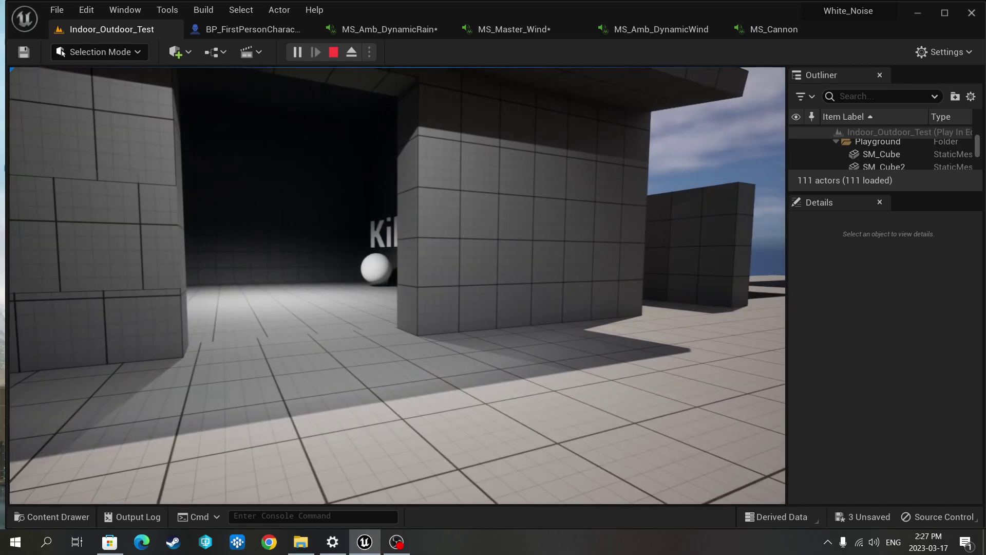
Step: Back away from the Potter building's entrance and walk across the open ground to the Wind Toggle box
key("s")
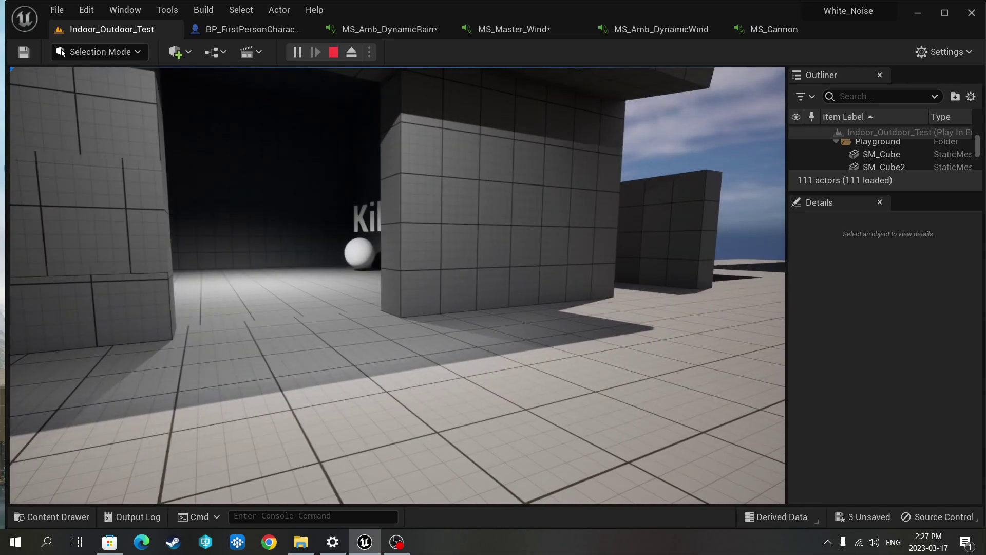
key("s")
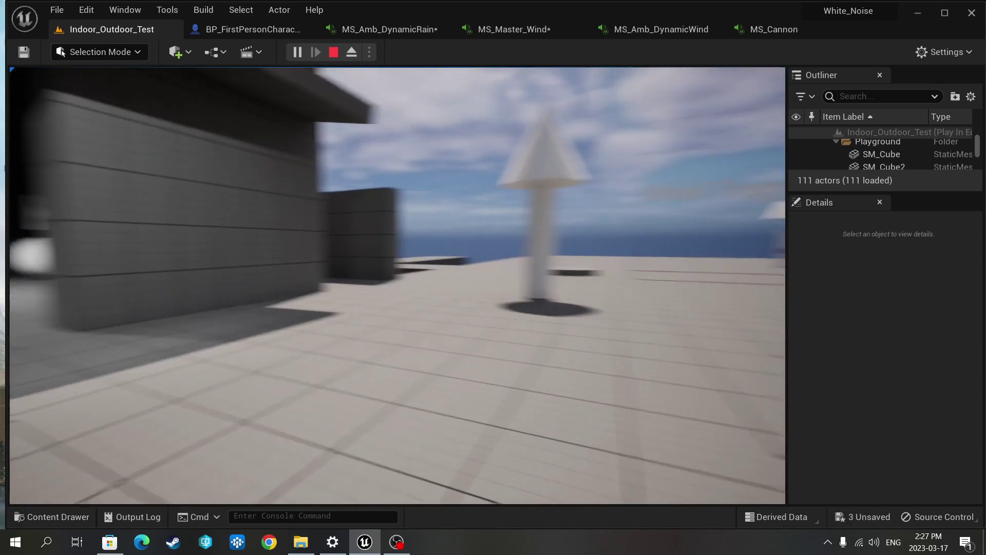
key("w")
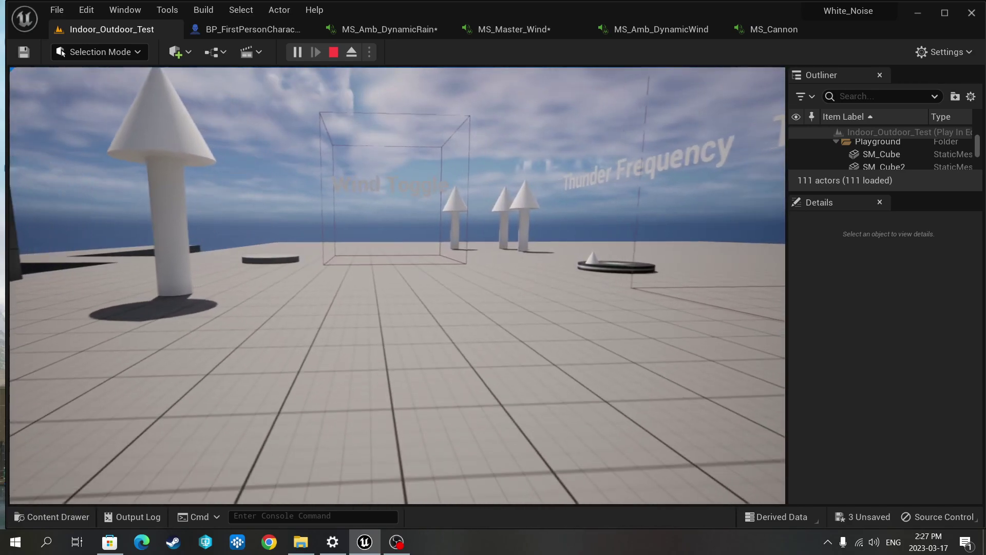
key("w")
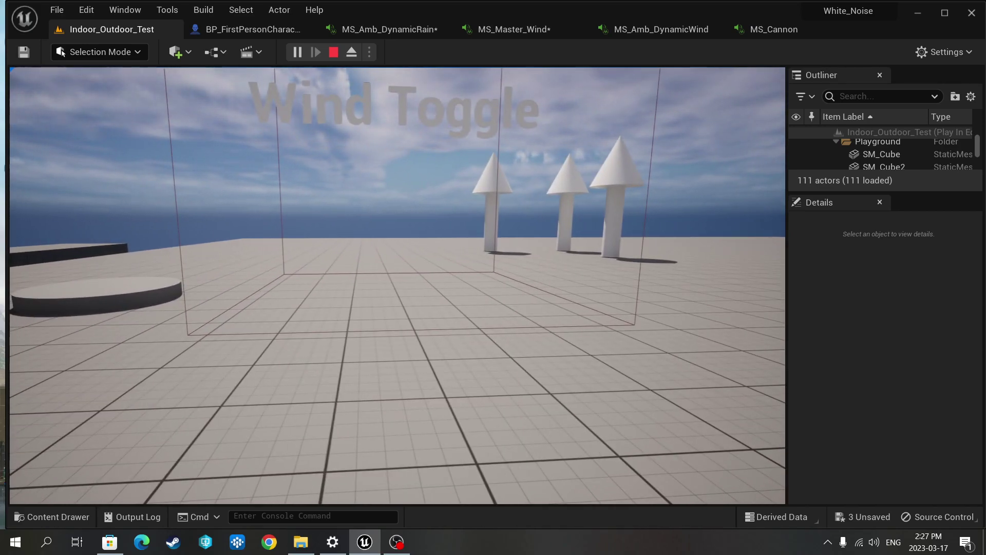
Step: Walk into the Wind Toggle box to trigger it and step back out of it
key("s")
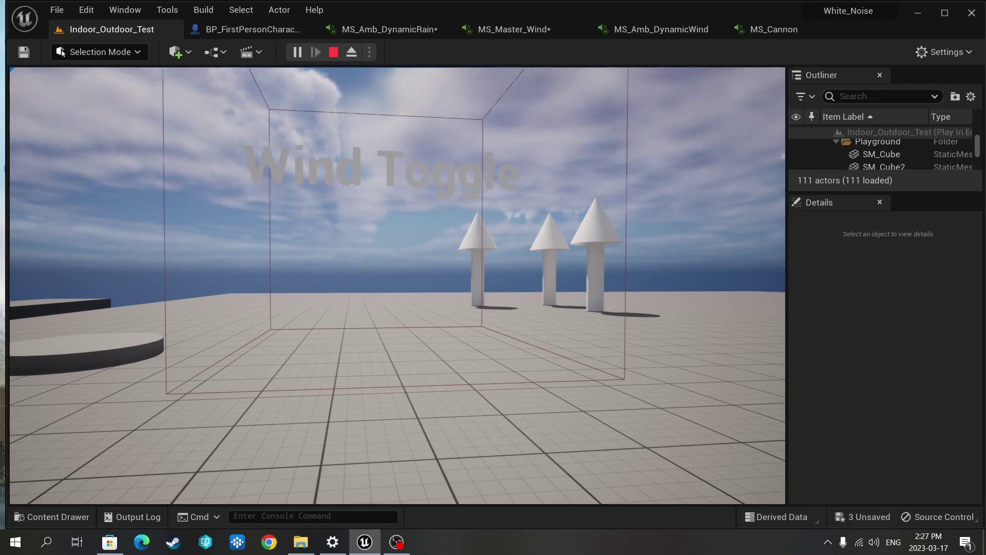
key("w")
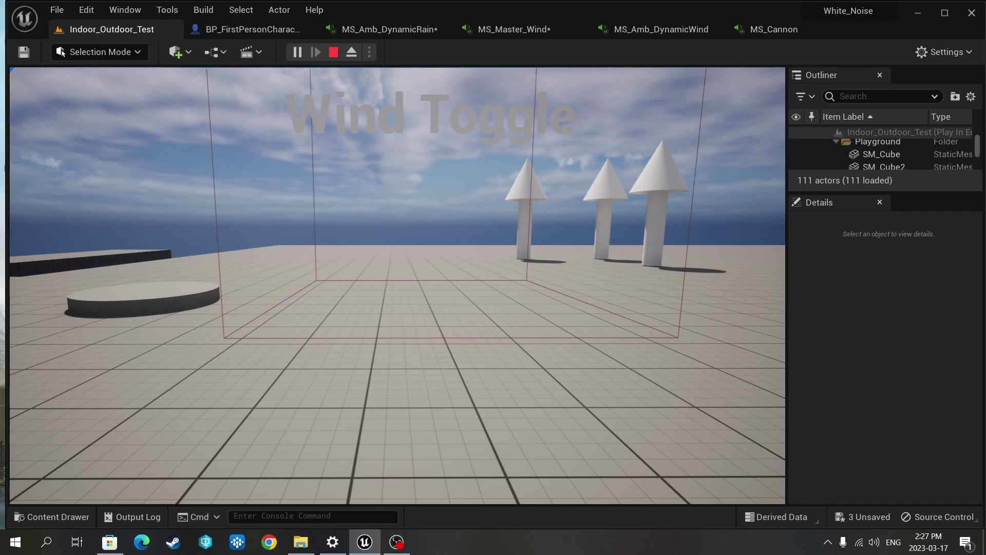
key("w")
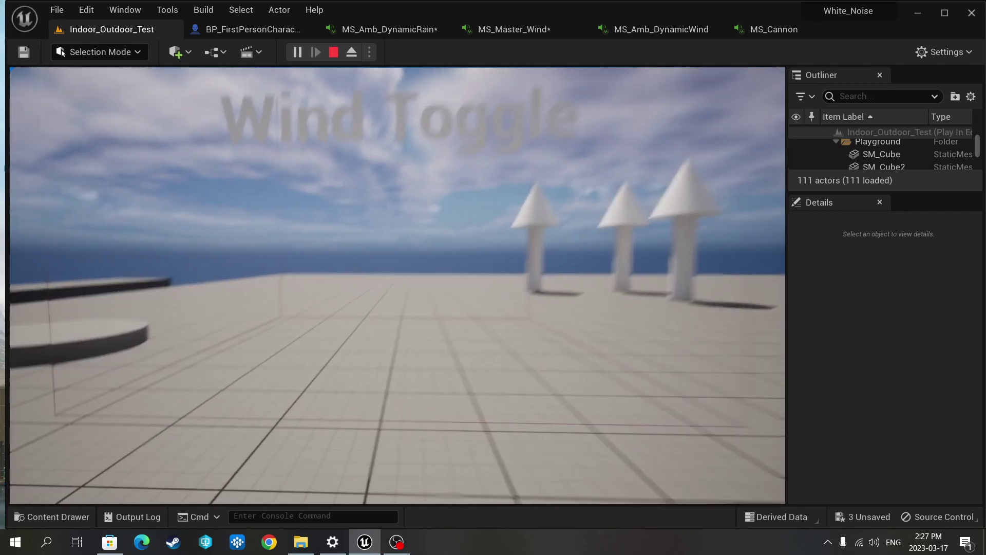
key("w")
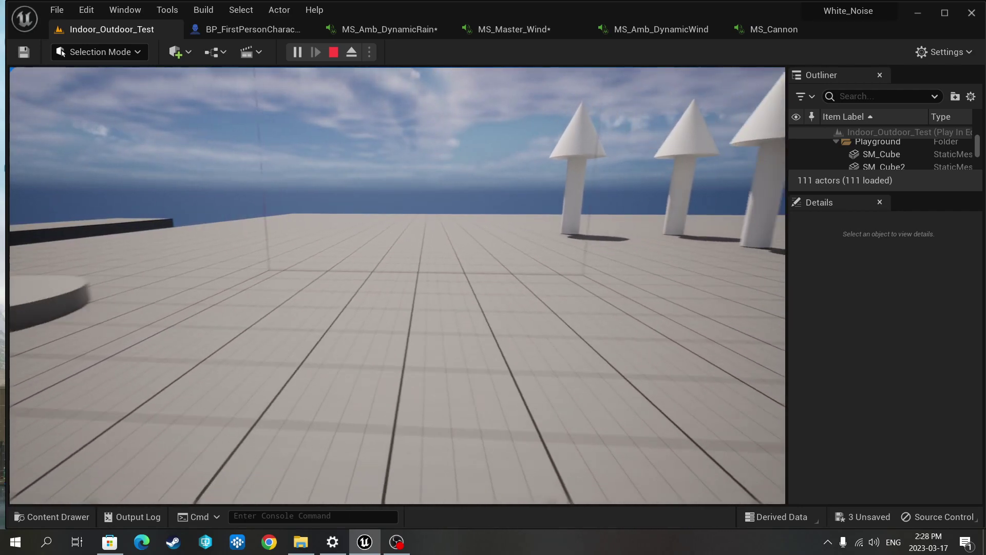
key("s")
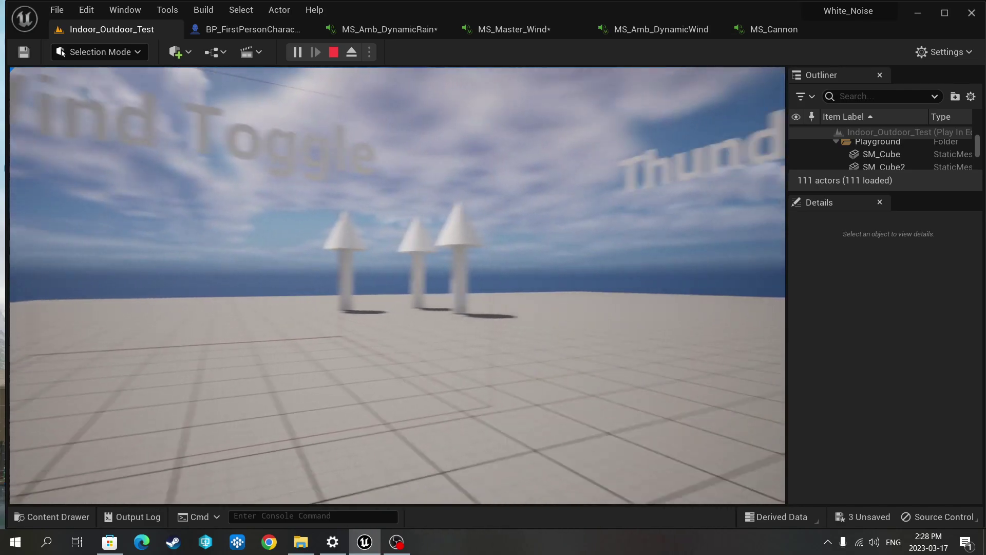
Step: Walk from the Wind Toggle past the Rain Toggle to the window of the small building beside the FarOcean and ShoreLine signs
key("w")
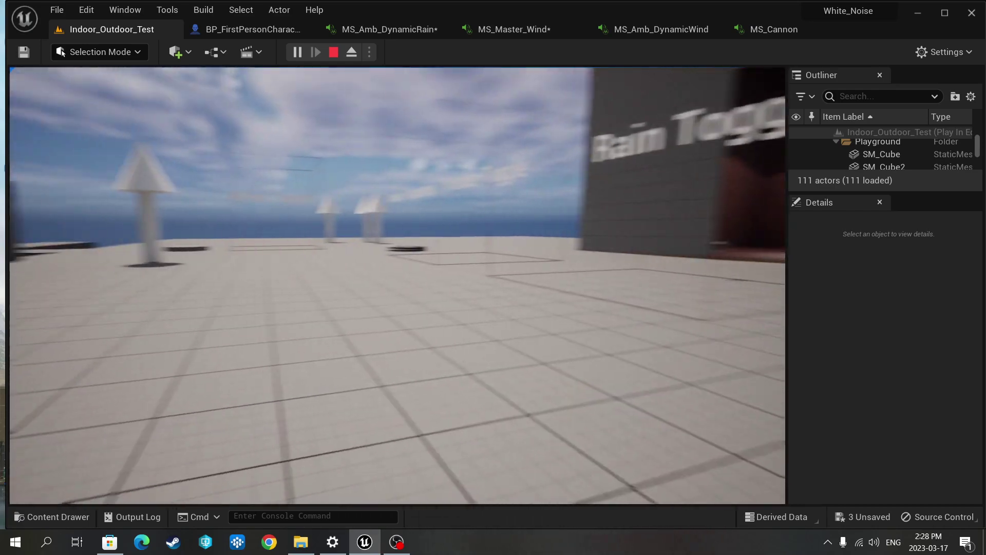
key("w")
key("s")
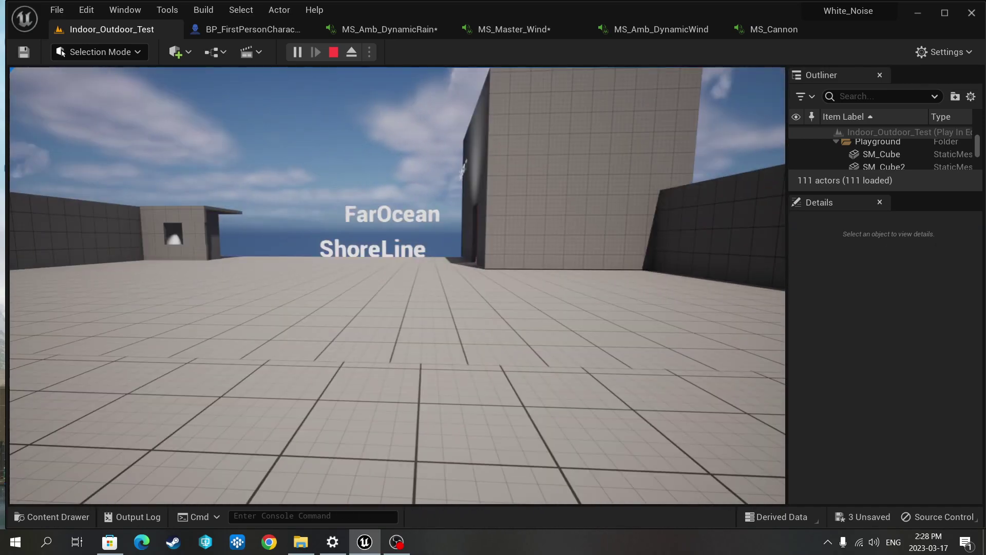
key("w")
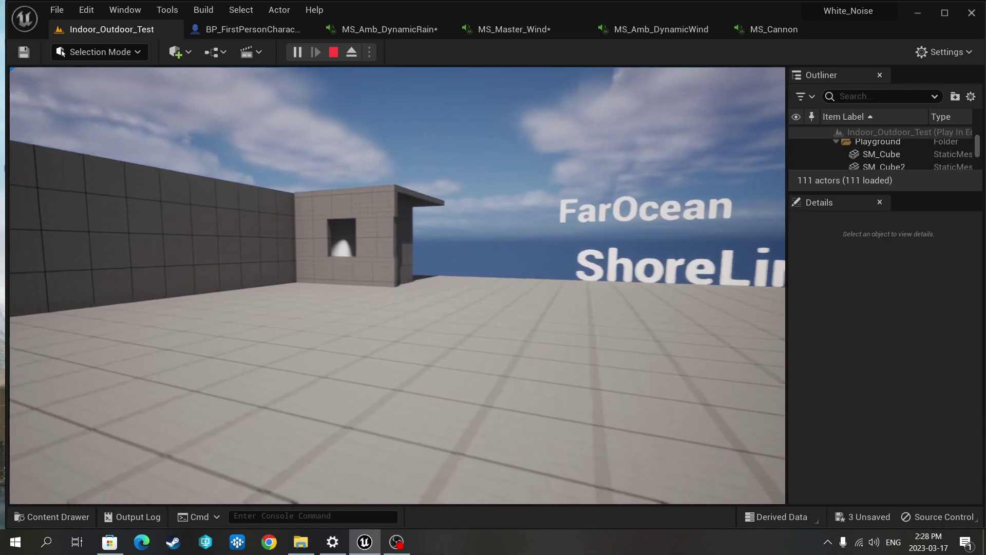
key("w")
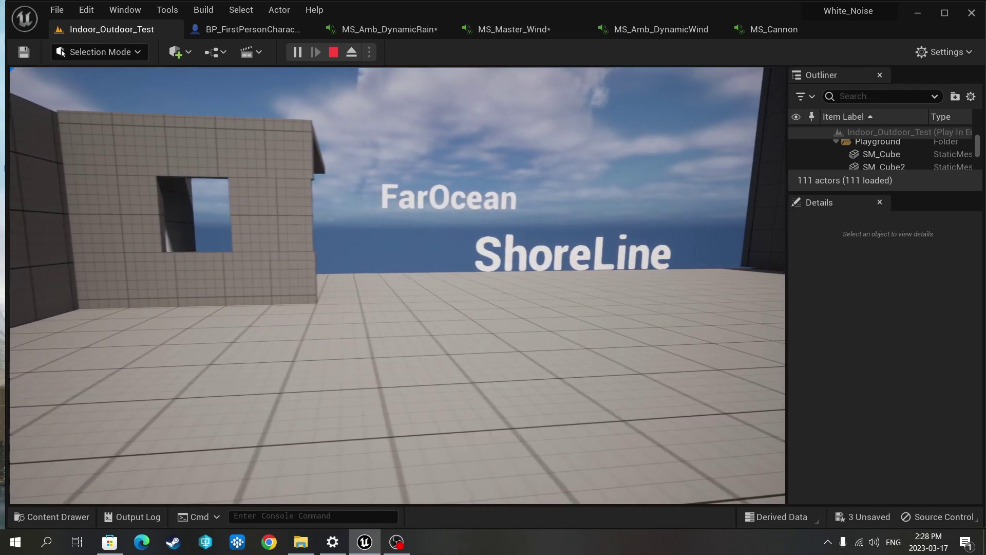
key("w")
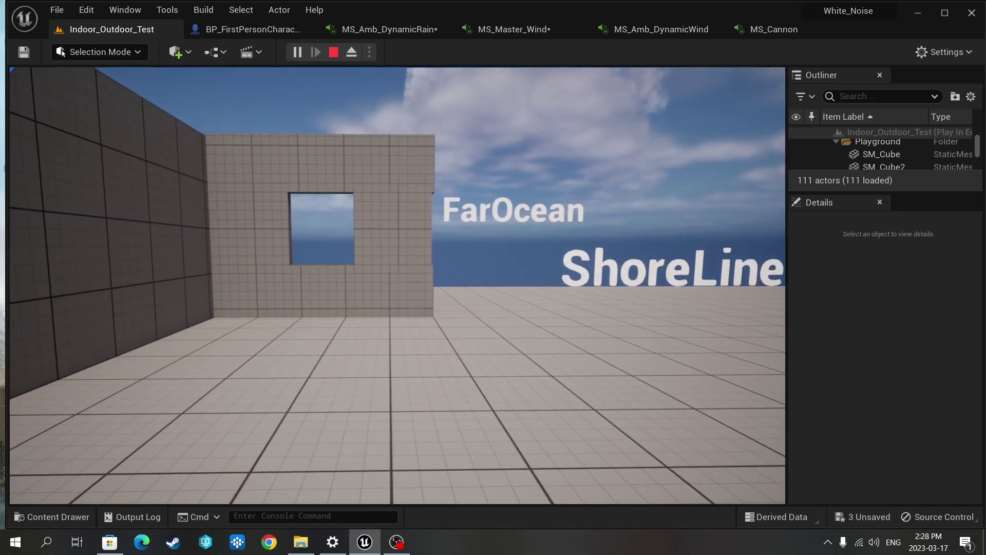
key("w")
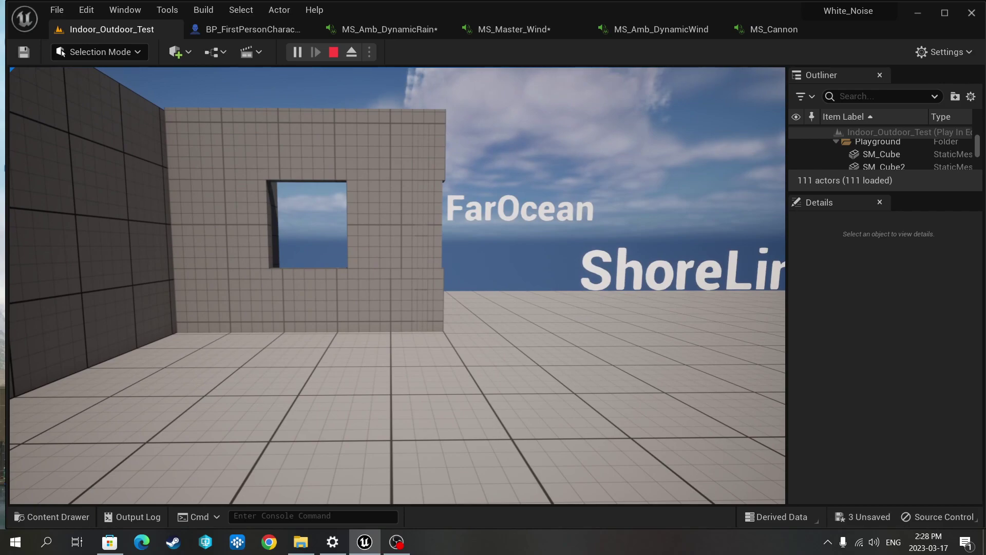
key("w")
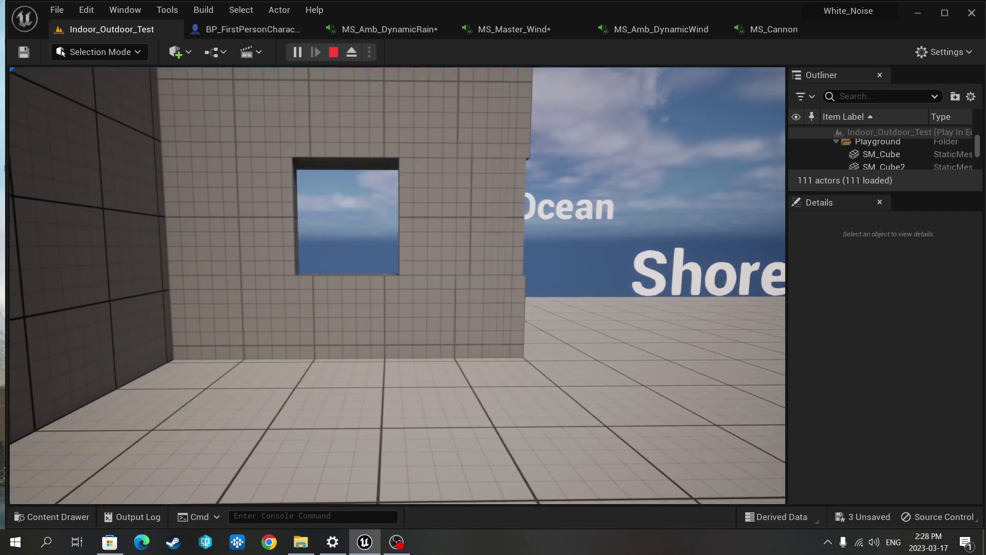
key("w")
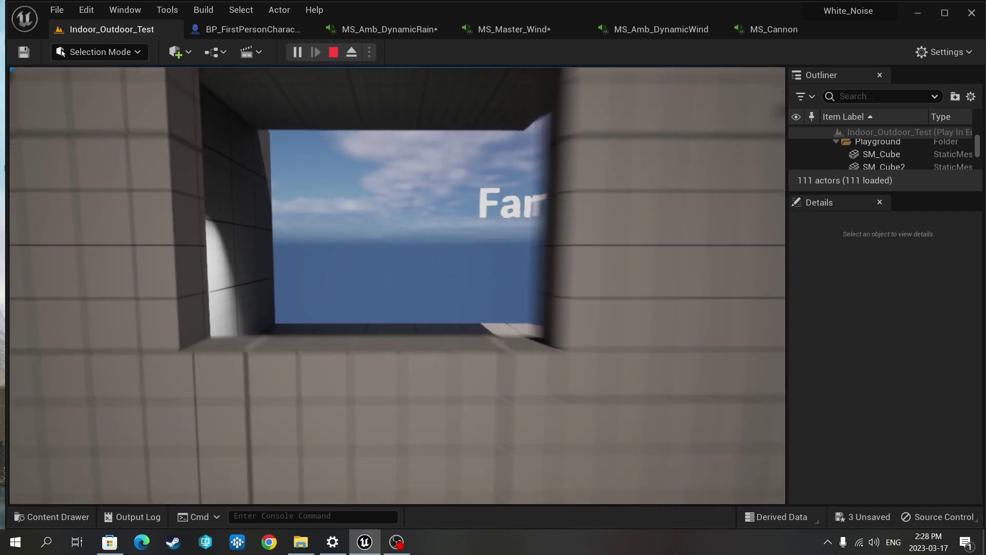
Step: Sidestep back and forth across the small building's window to test how its walls block the ocean ambience
key("d")
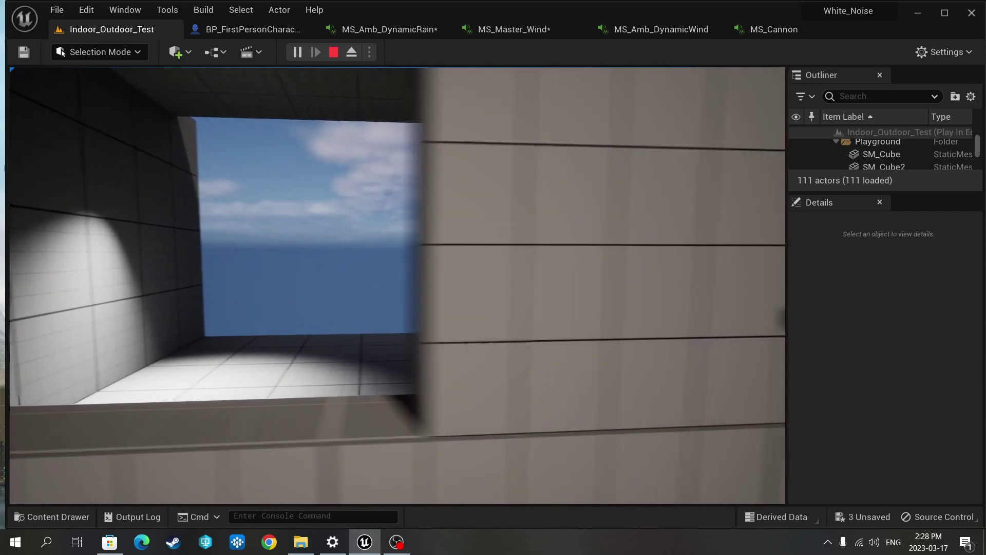
key("a")
key("d")
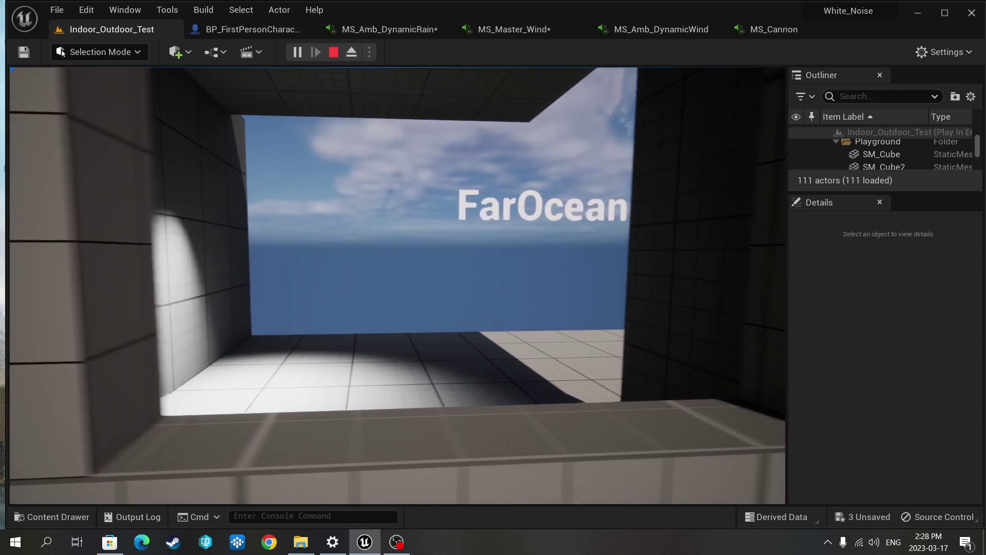
key("d")
key("a")
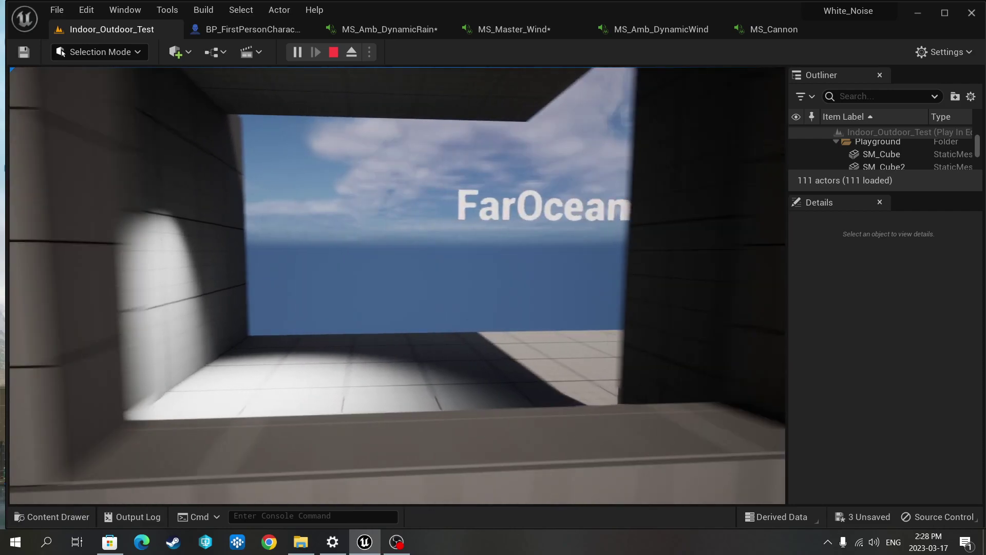
key("a")
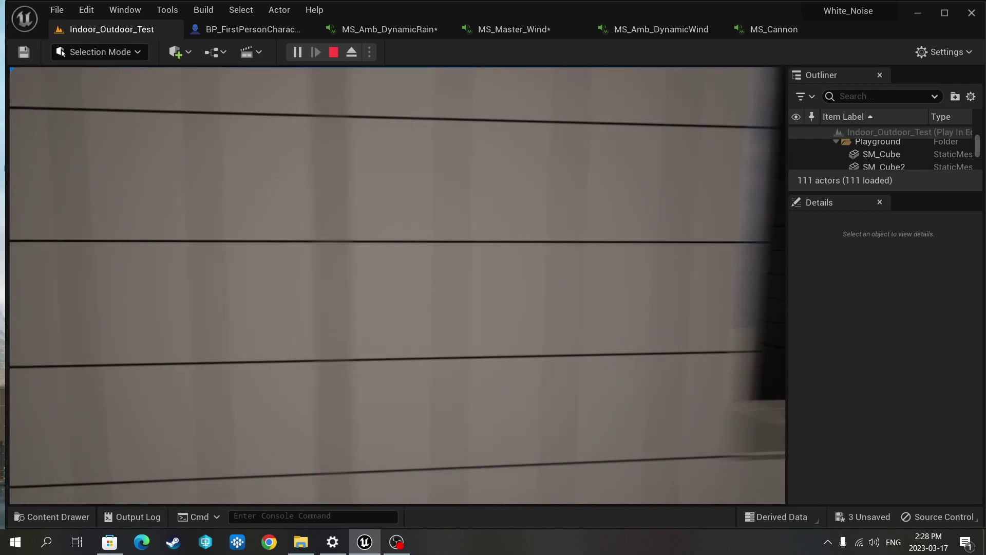
key("d")
key("a")
key("a")
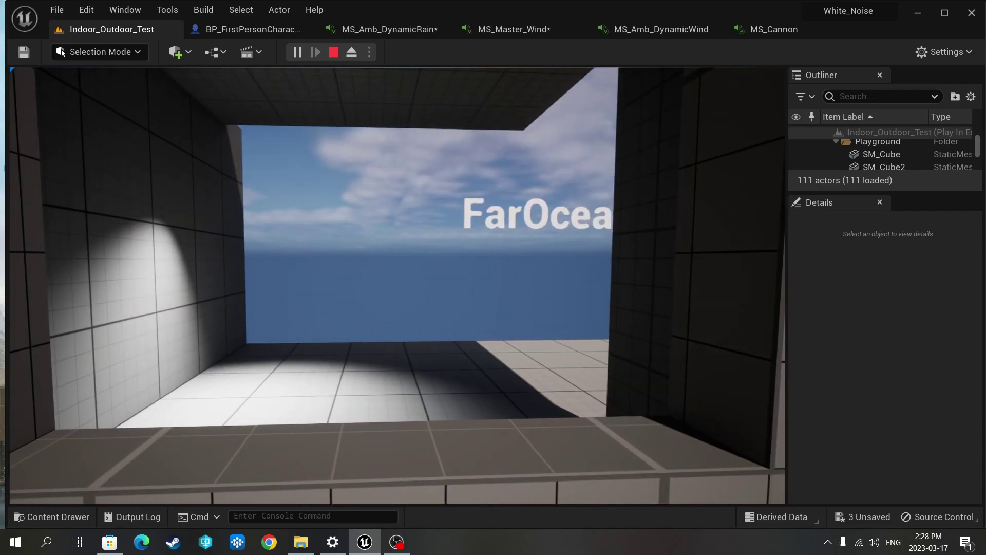
Step: Leave the window and walk back through the Wind Toggle box toward the Thunder Frequency dial
key("w")
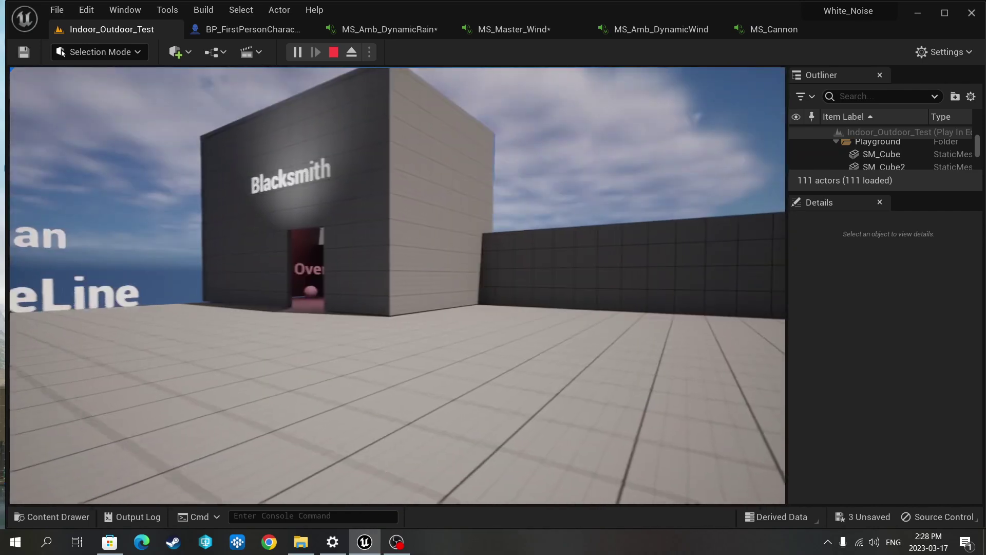
key("w")
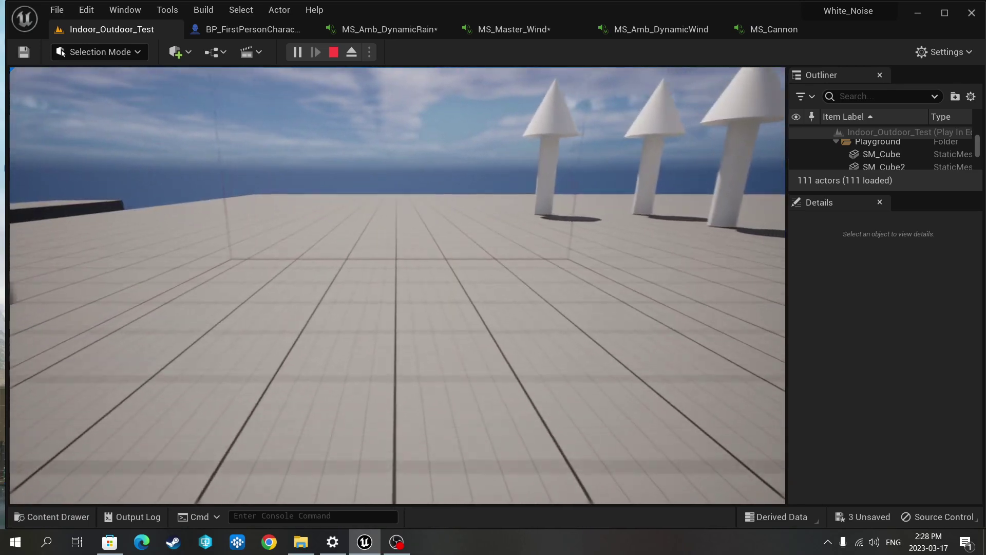
key("w")
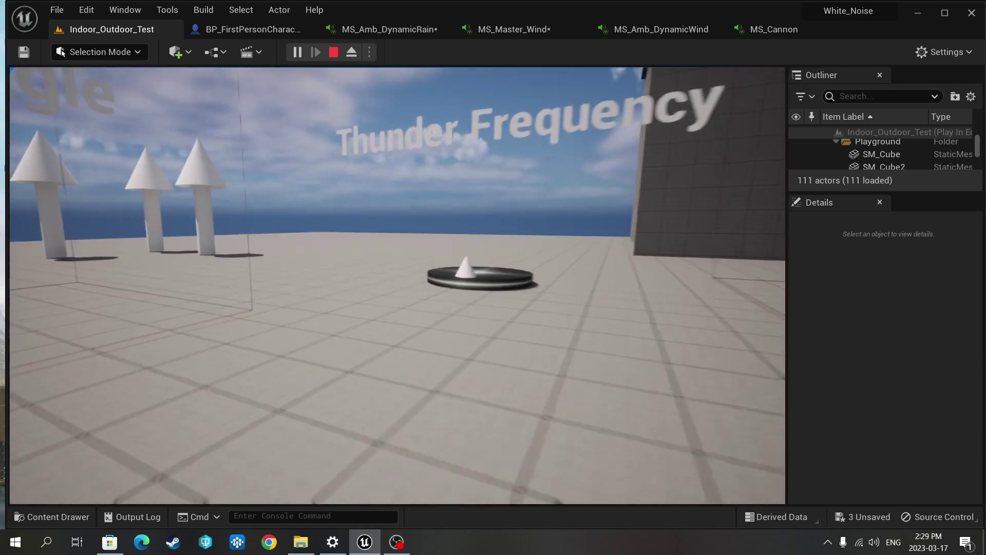